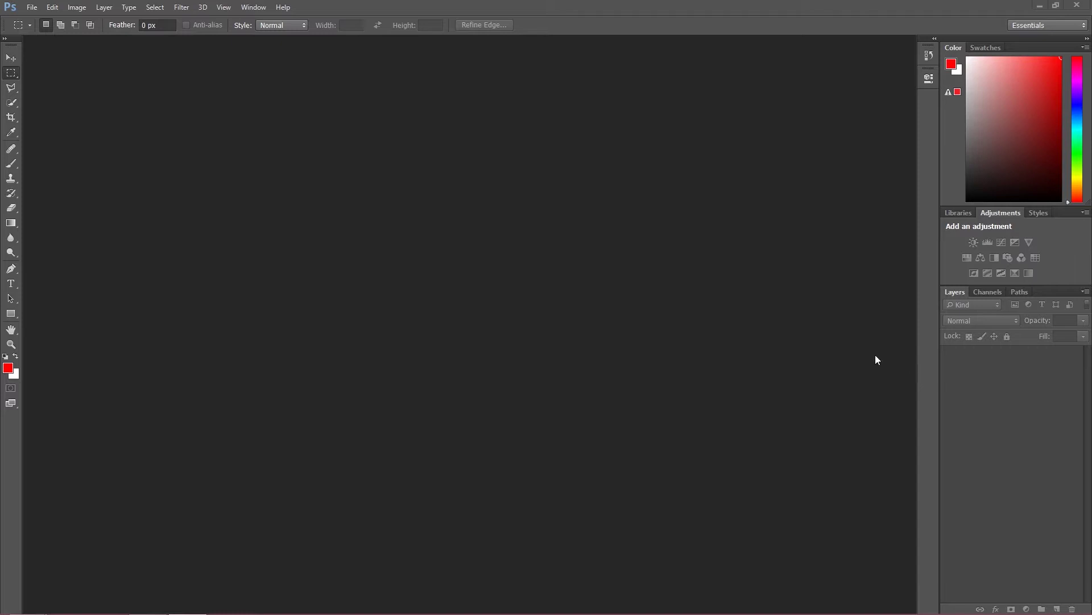
- Open the File menu in the empty Photoshop workspace
left_click(32, 7)
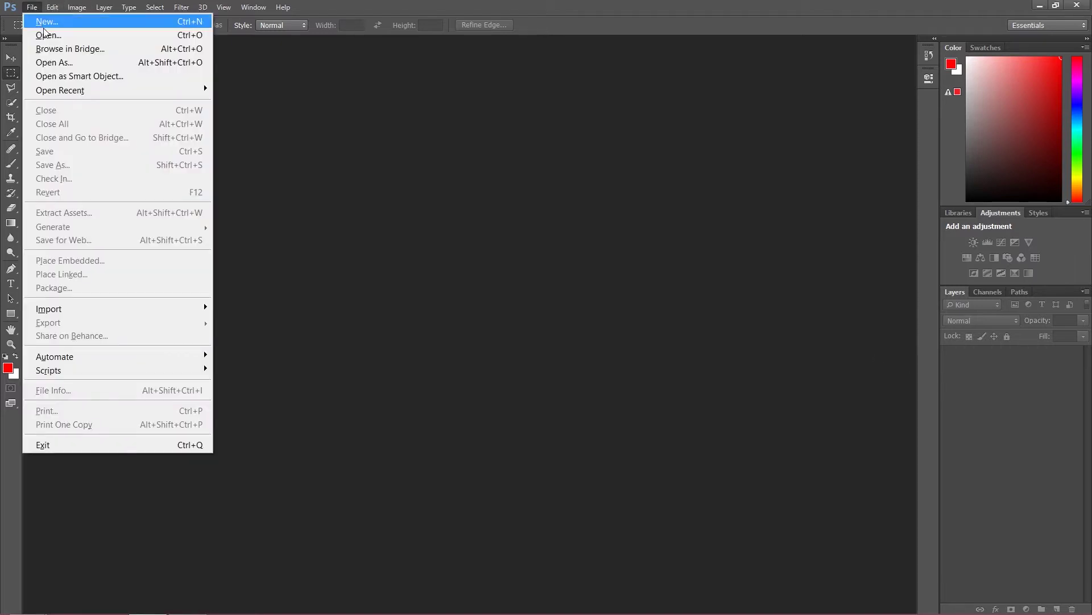
- Browse to the stocks folder and open yay-3539297.jpg in Camera Raw
left_click(60, 49)
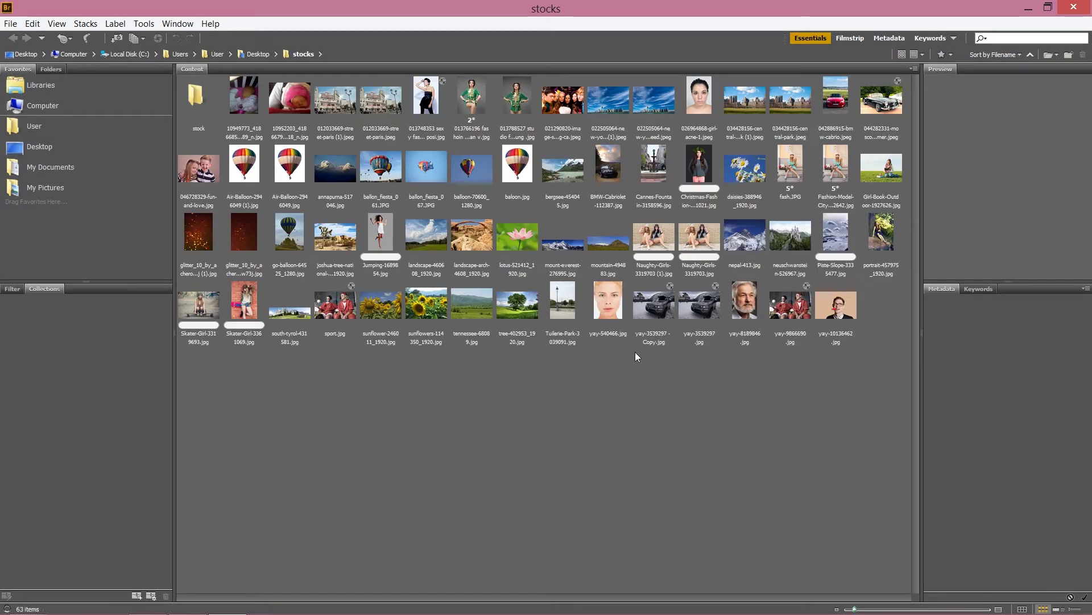
left_click(694, 321)
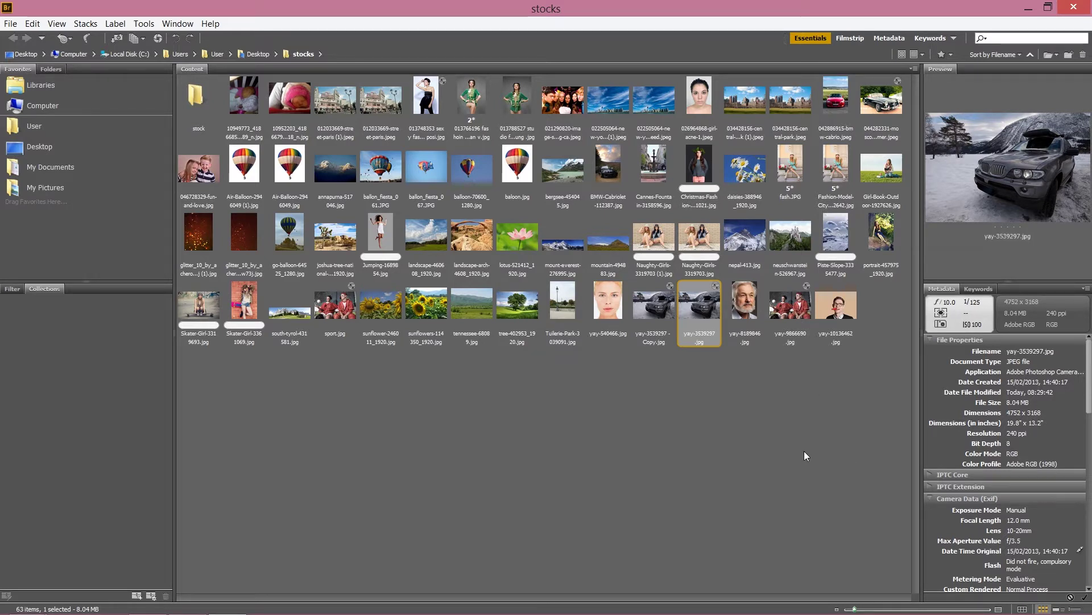
right_click(699, 304)
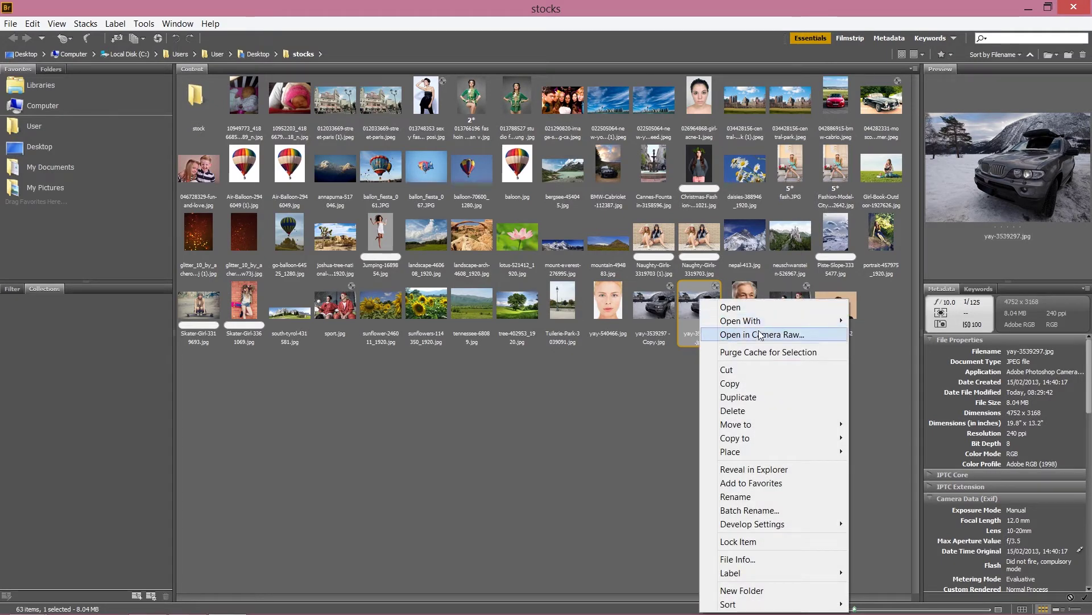
left_click(760, 335)
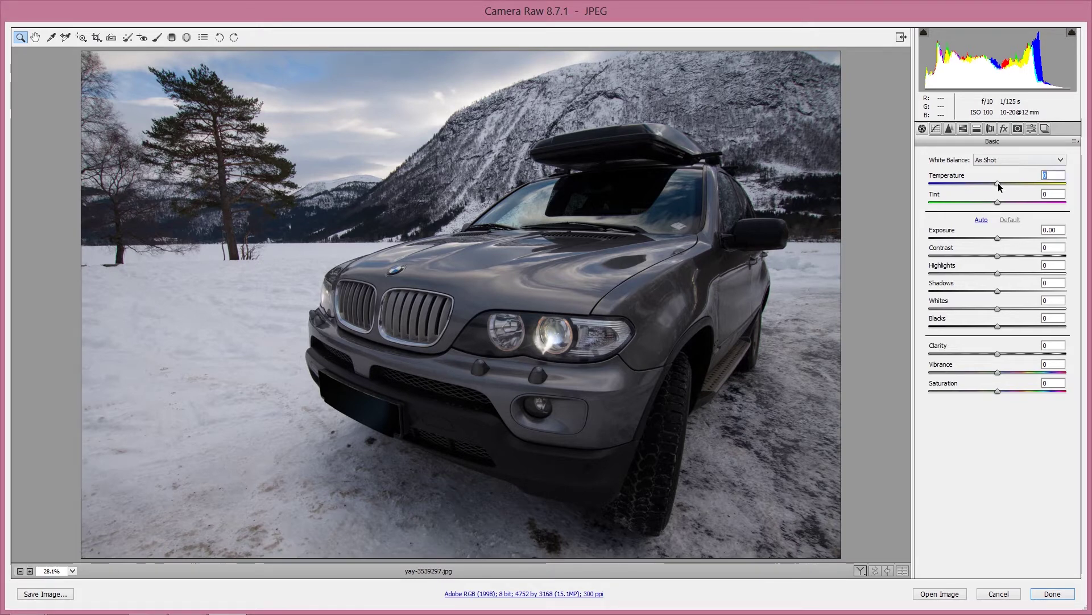
- In the Basic panel, set Temperature to +16 and Tint to +15
left_click_drag(998, 182, 1009, 182)
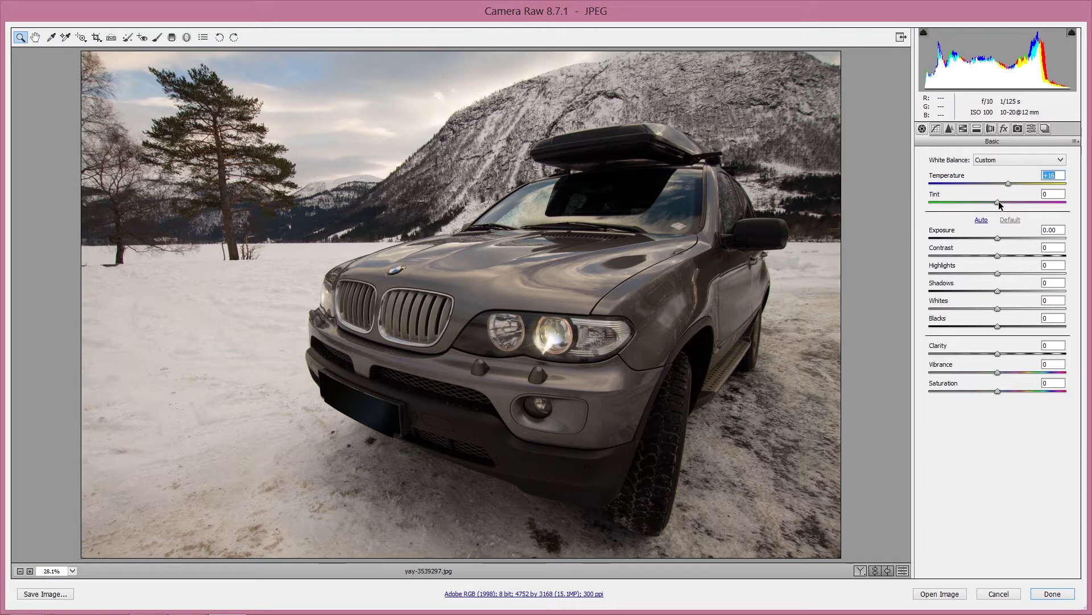
mouse_move(999, 202)
left_mouse_down()
mouse_move(1010, 202)
mouse_move(980, 202)
left_mouse_up()
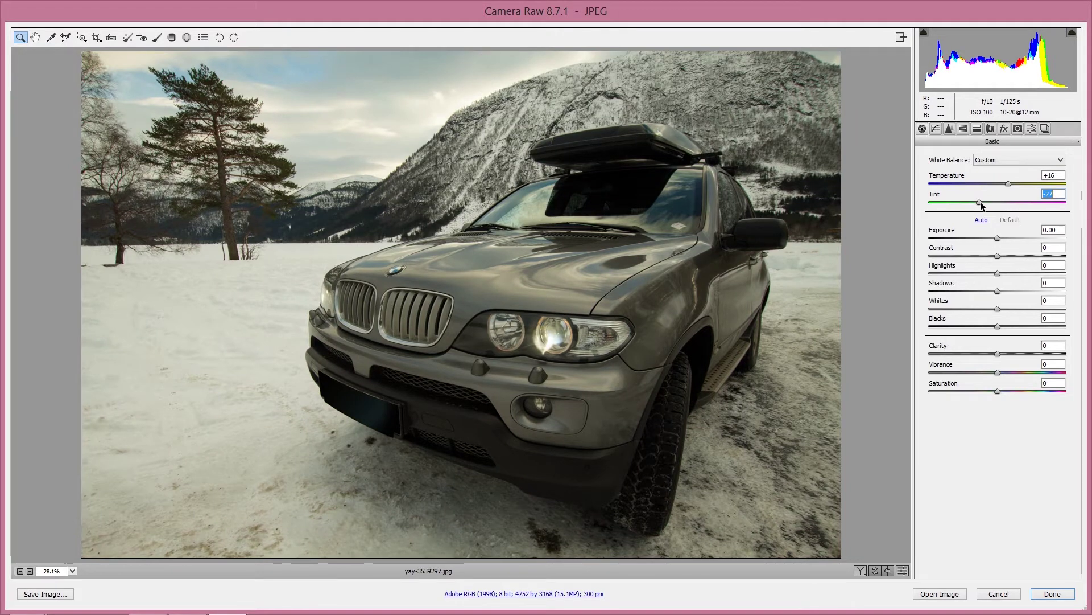
left_click_drag(981, 205, 1009, 208)
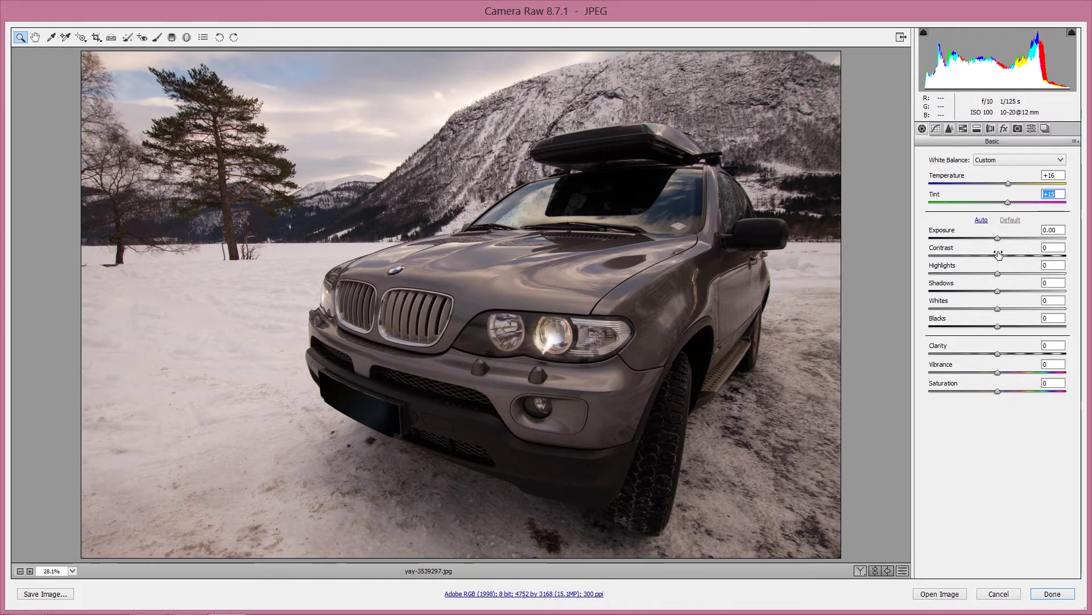
- Set Contrast to +27, Shadows to -9 and Whites to +13 in the Basic panel
left_click_drag(998, 256, 1014, 255)
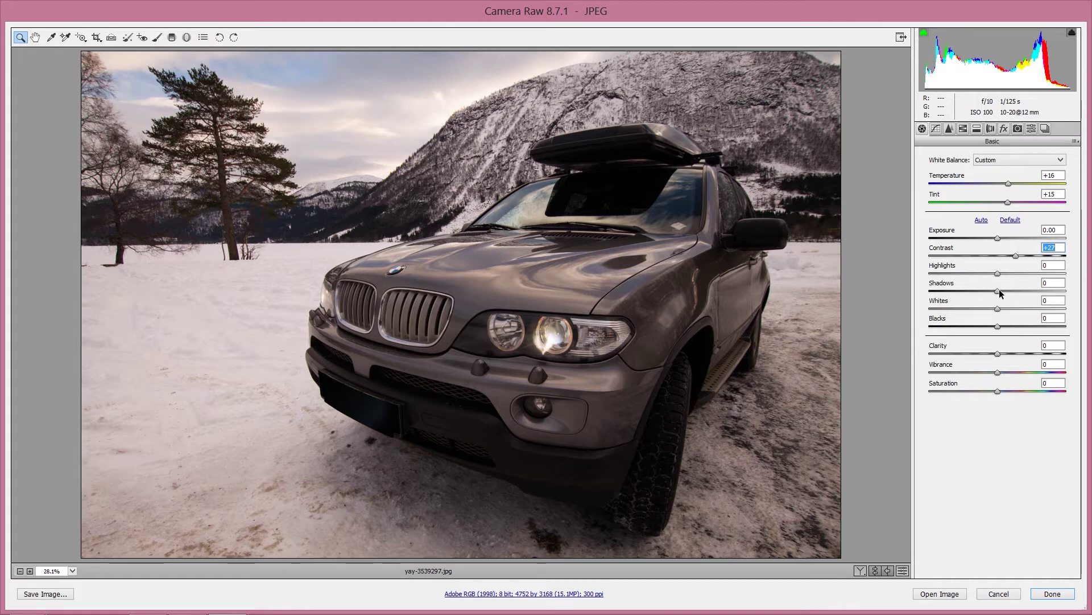
left_click_drag(1000, 293, 993, 291)
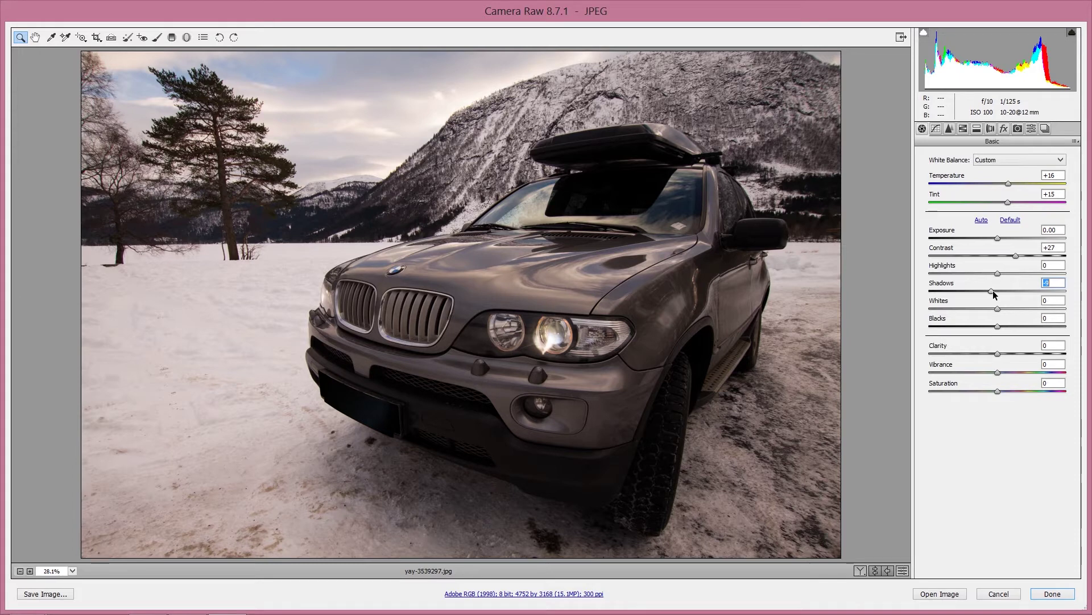
left_click(998, 308)
left_click_drag(999, 308, 1006, 309)
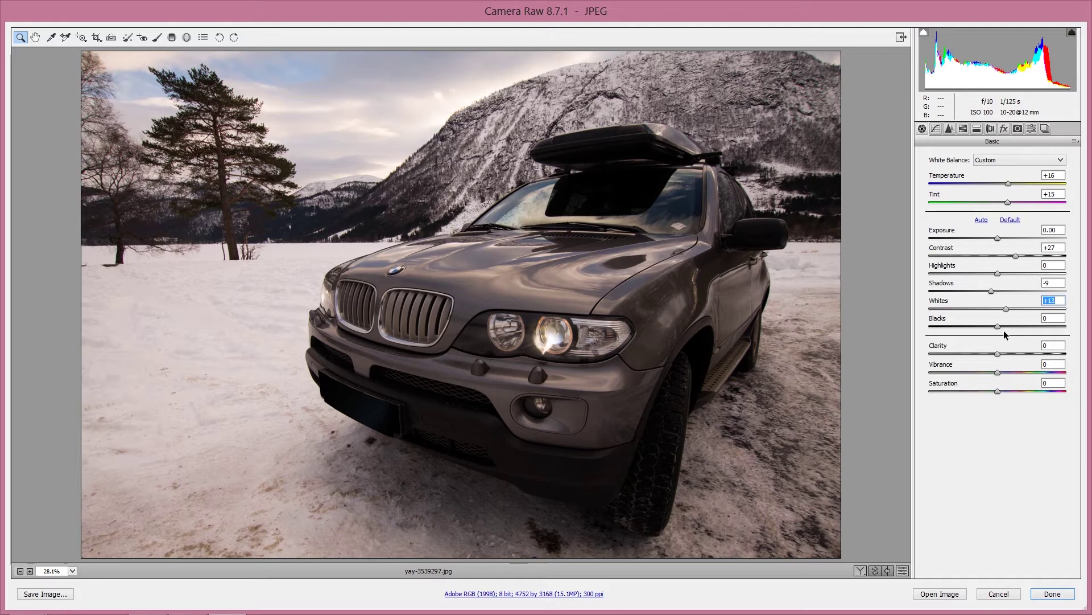
- Set Clarity to +36 and Vibrance to -15 in the Basic panel
left_click_drag(998, 353, 1023, 352)
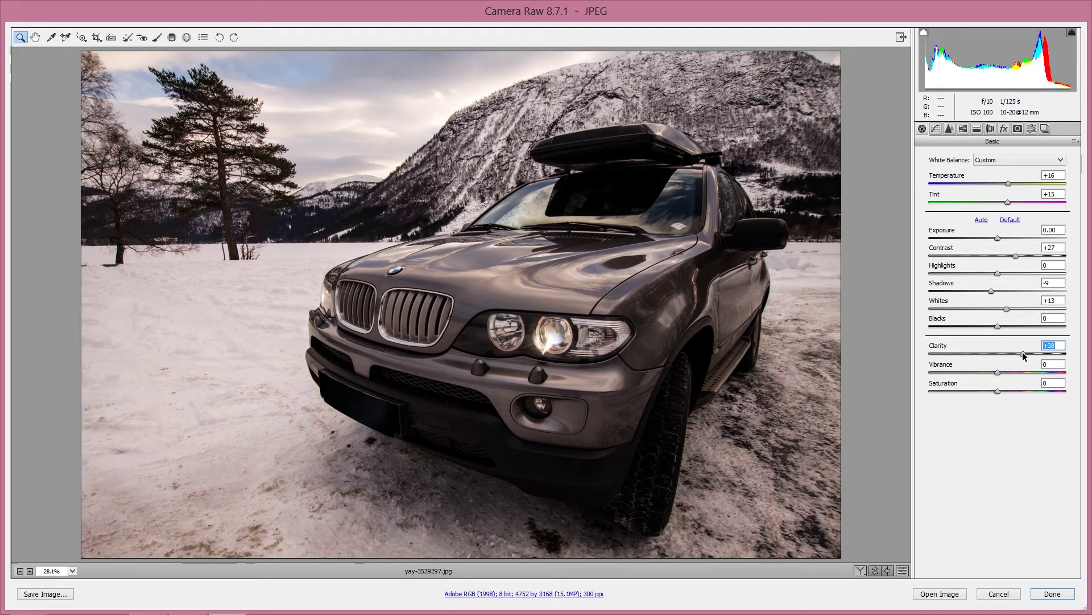
left_click_drag(1022, 353, 1021, 353)
left_click_drag(998, 373, 989, 371)
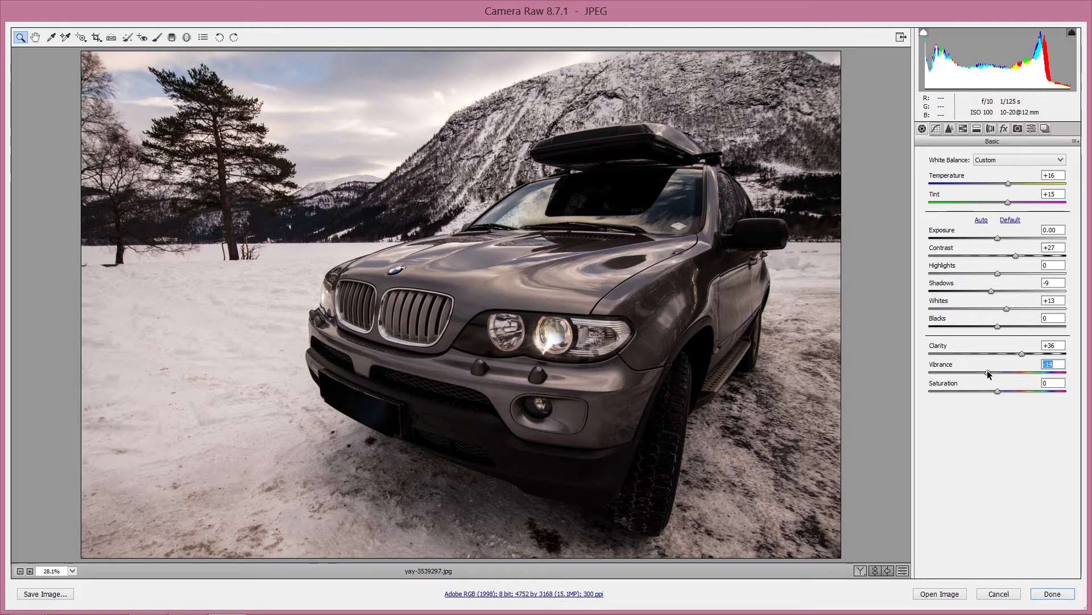
left_click_drag(988, 370, 1002, 390)
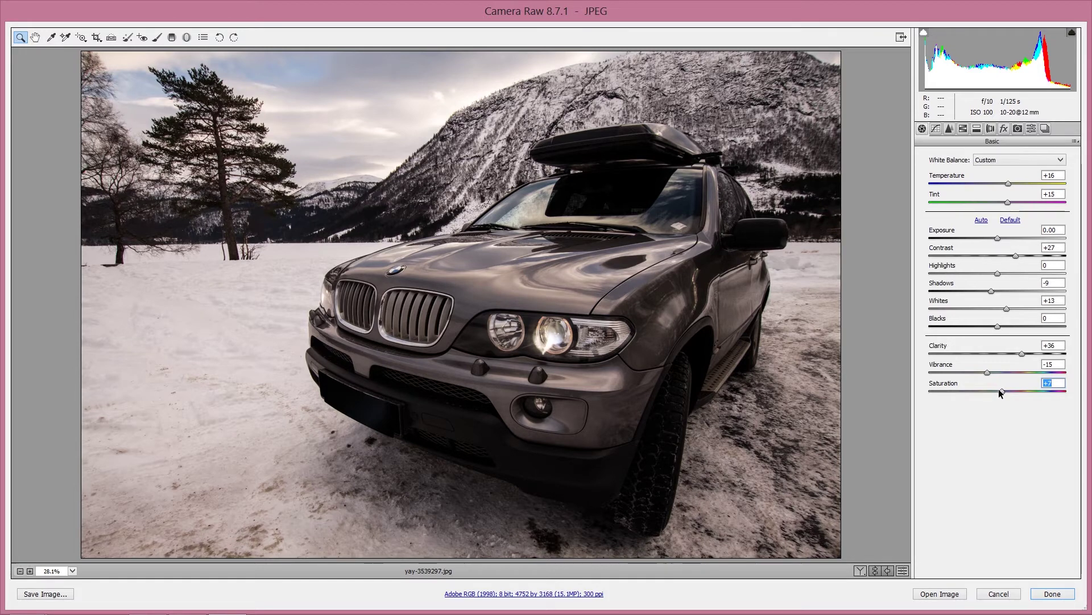
- Raise the Parametric Tone Curve Highlights to +8, then switch to the Detail tab
left_click(935, 129)
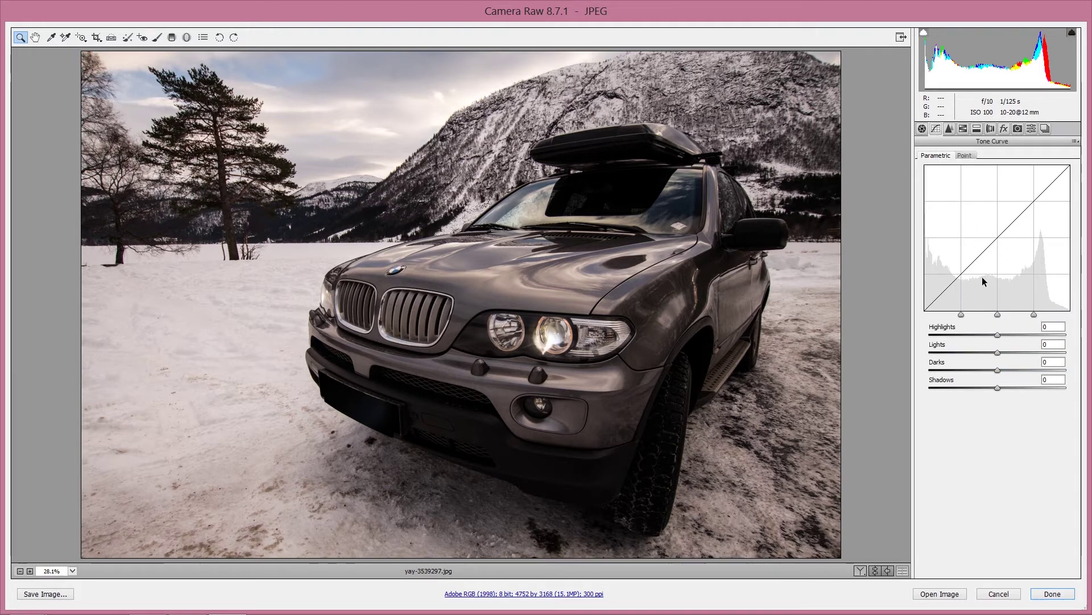
left_click_drag(998, 335, 1005, 335)
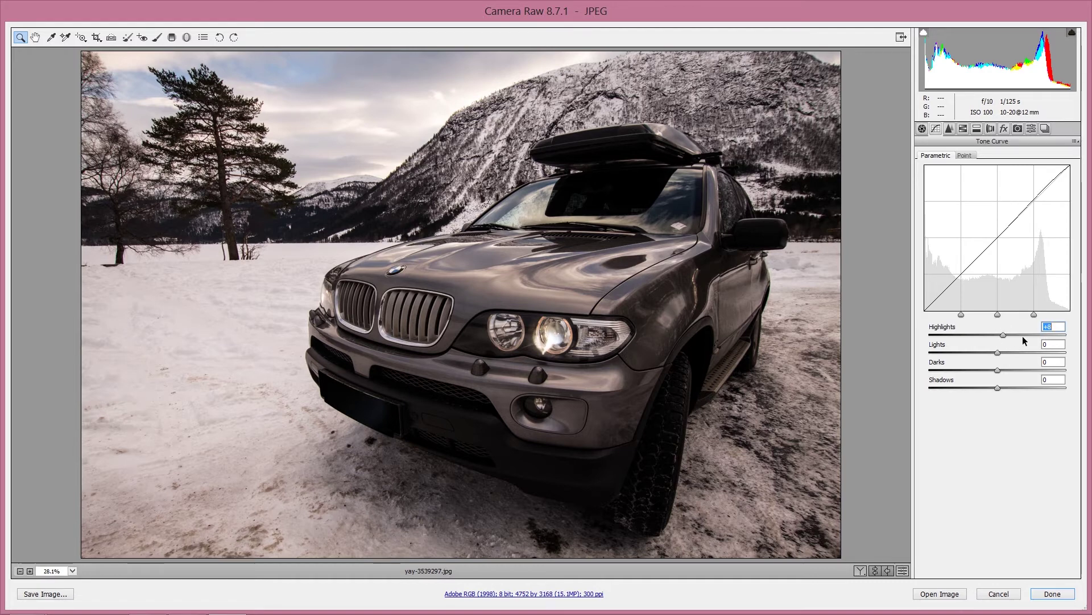
left_click(948, 130)
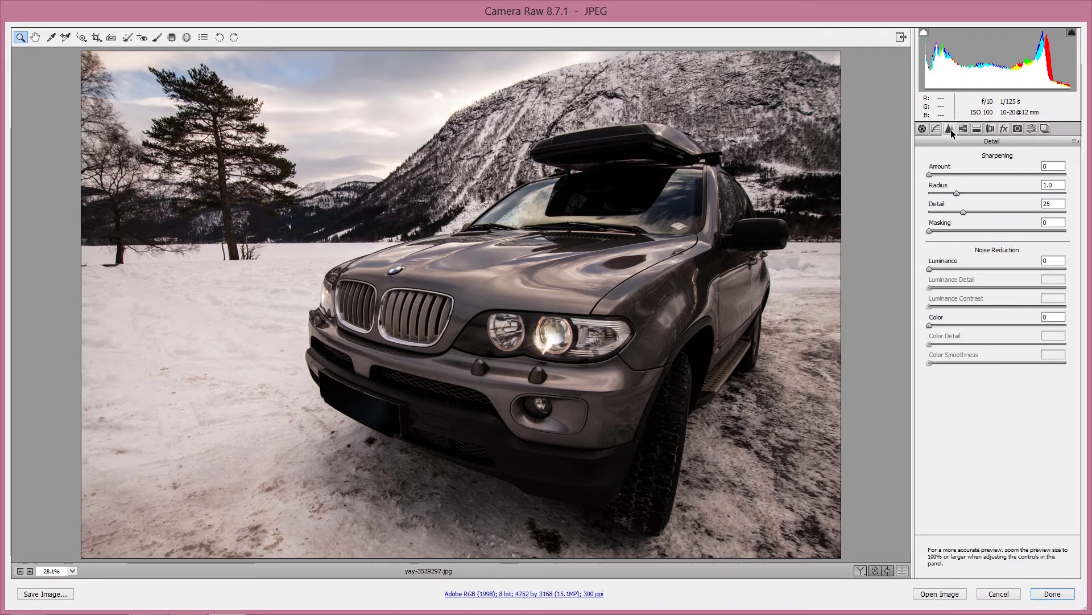
- Set sharpening Amount to 58 and Detail to 34, zoomed in on the right headlight
left_click_drag(967, 172, 974, 172)
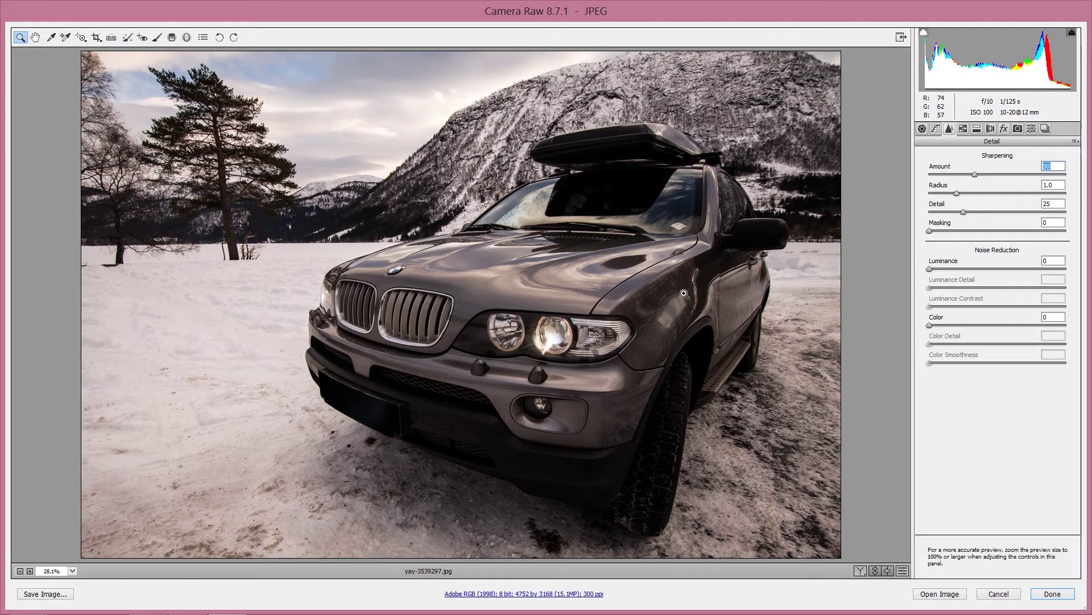
left_click(593, 350)
left_click(607, 349)
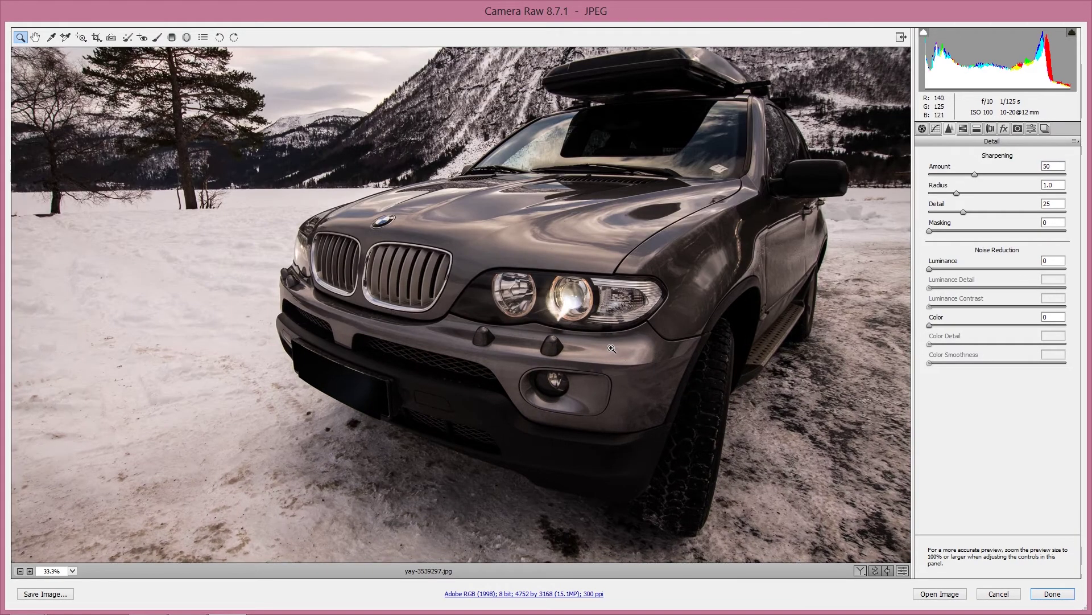
left_click(659, 322)
left_click(534, 257)
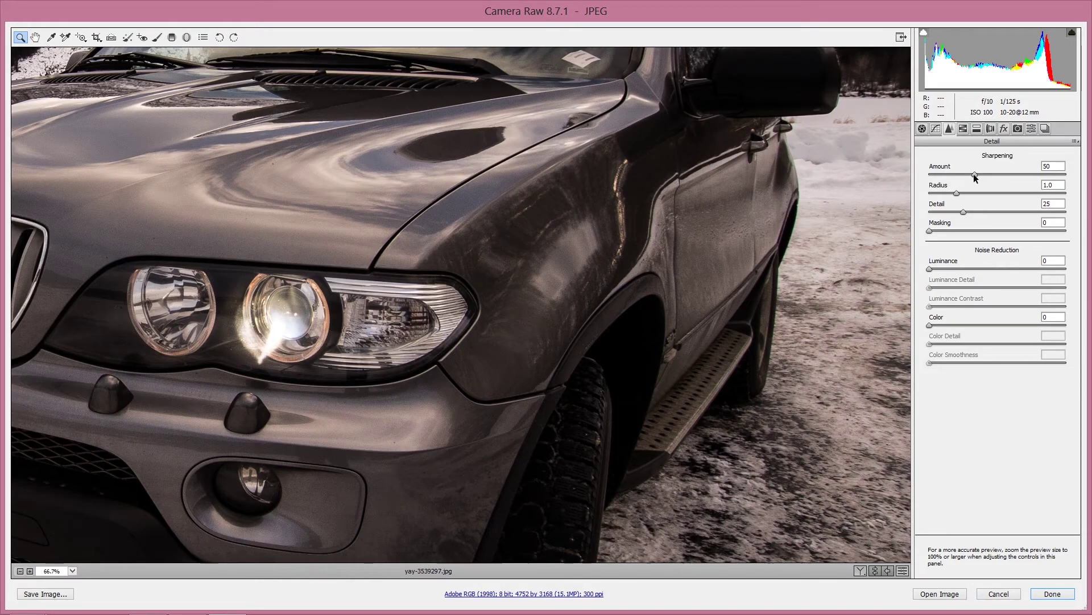
mouse_move(974, 174)
left_mouse_down()
mouse_move(940, 173)
mouse_move(981, 177)
left_mouse_up()
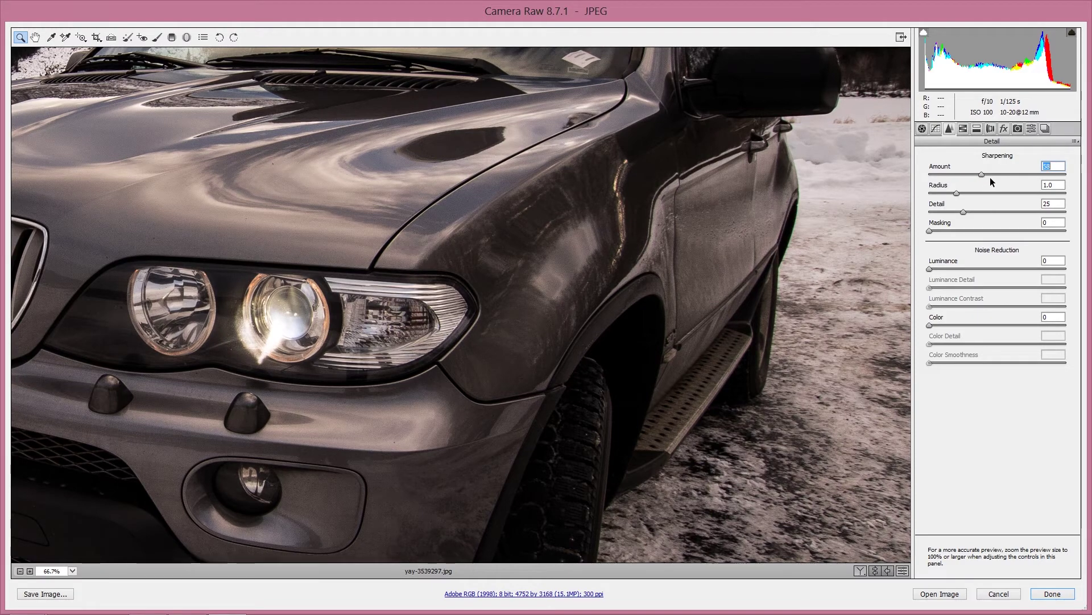
left_click(975, 211)
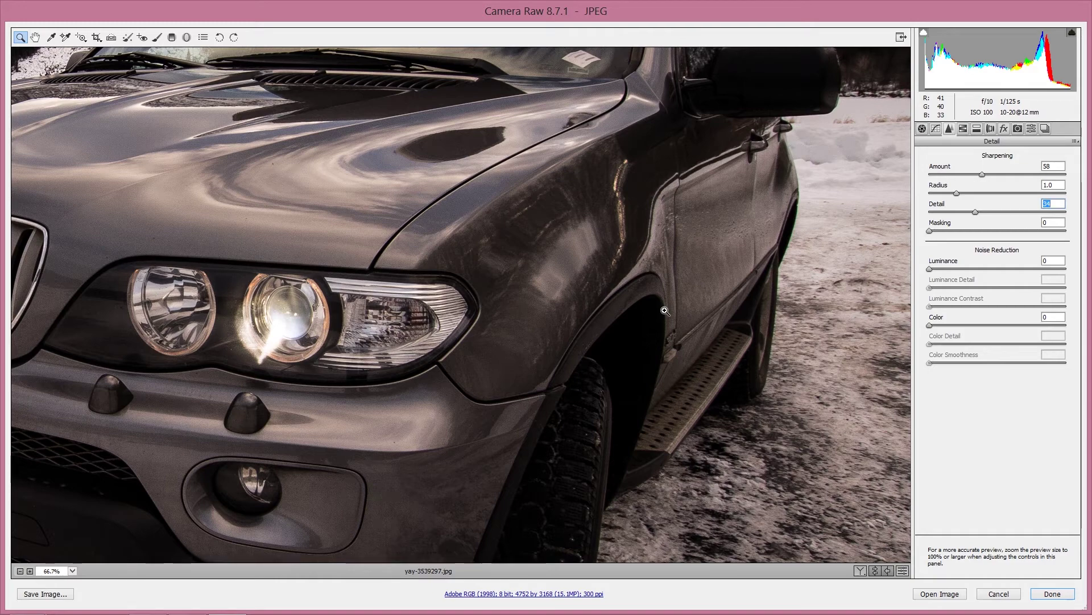
- In Split Toning, set Highlights Hue 63 and Saturation 22, zoomed out to the whole photo
left_click(963, 129)
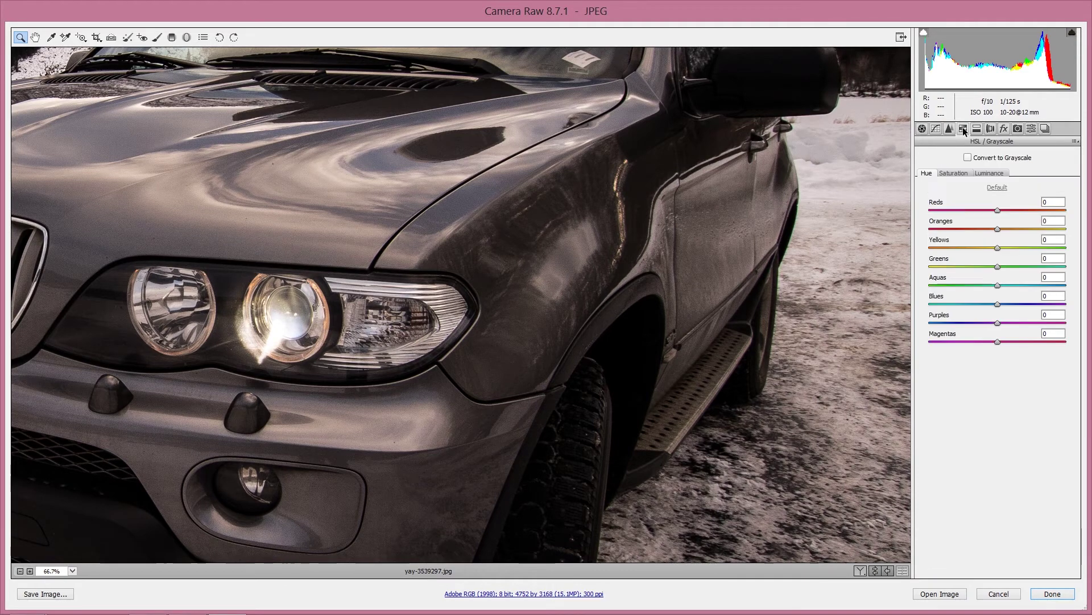
left_click(977, 129)
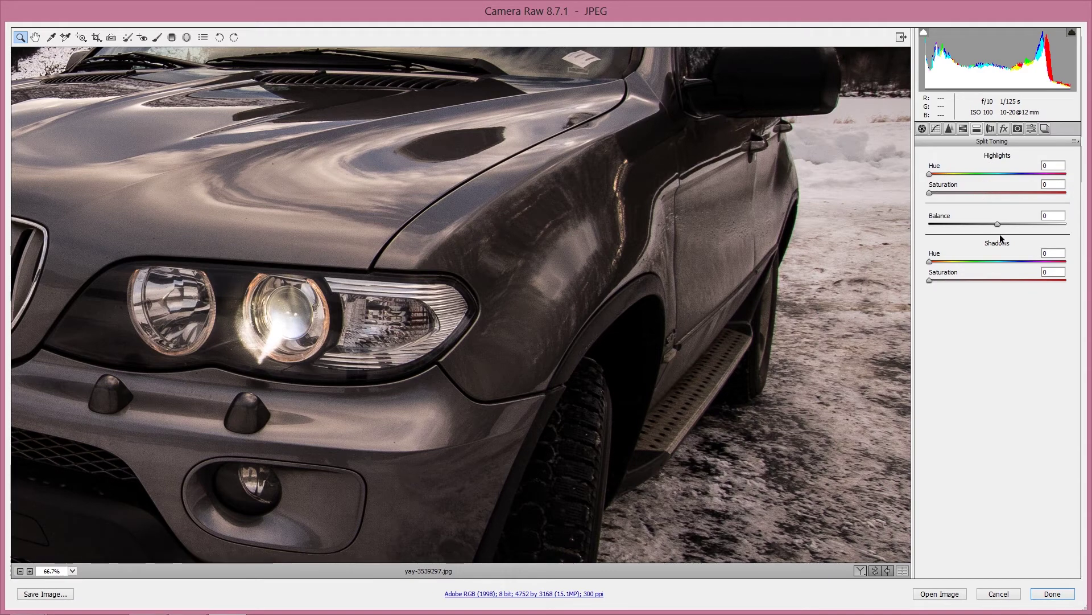
left_click(953, 173)
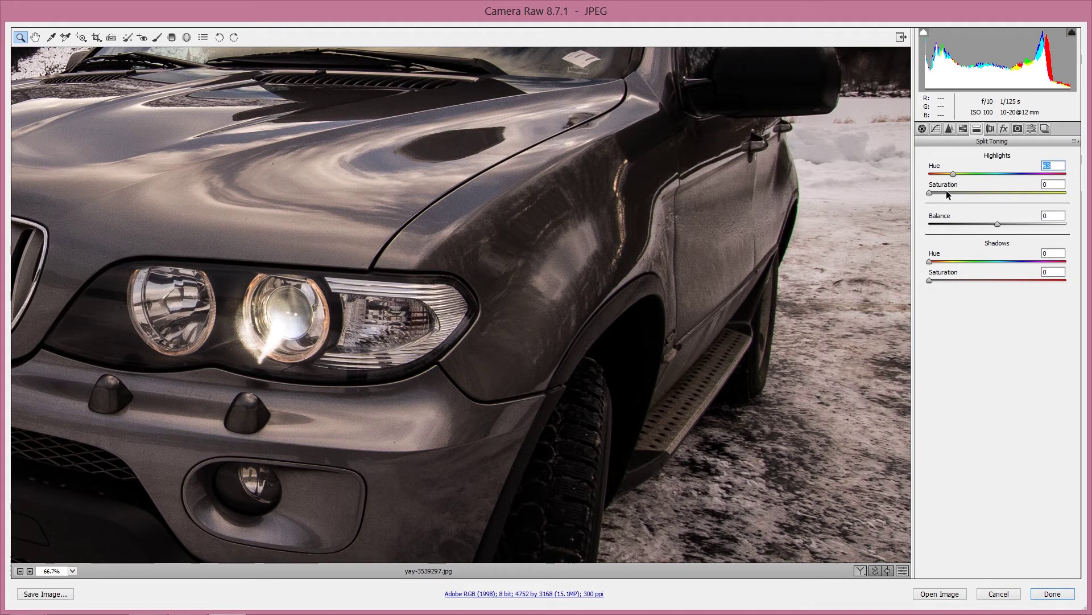
left_click_drag(944, 193, 957, 194)
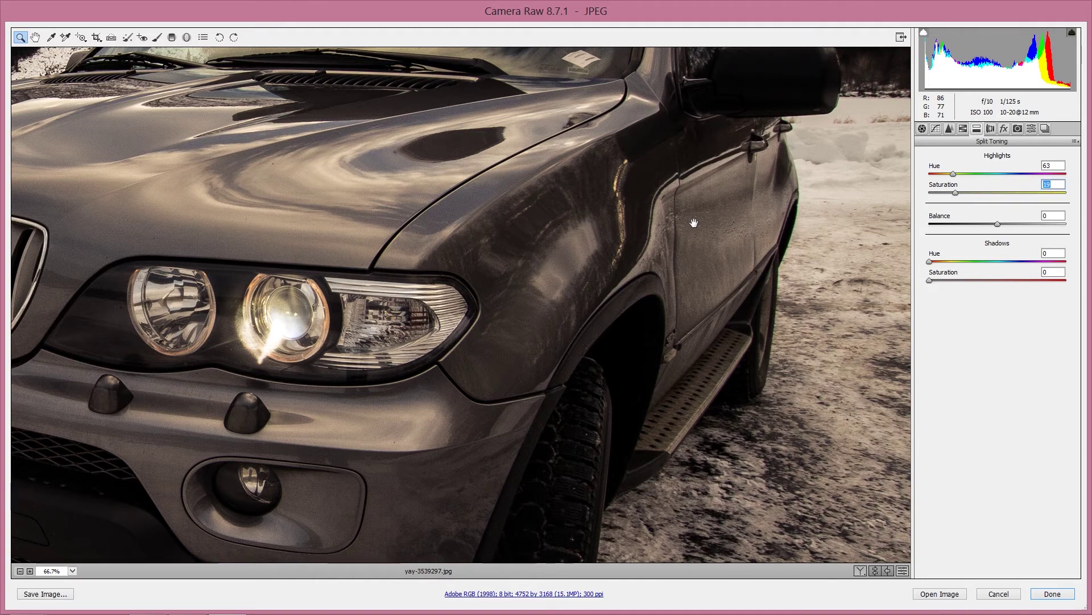
key("ctrl+minus")
key("ctrl+minus")
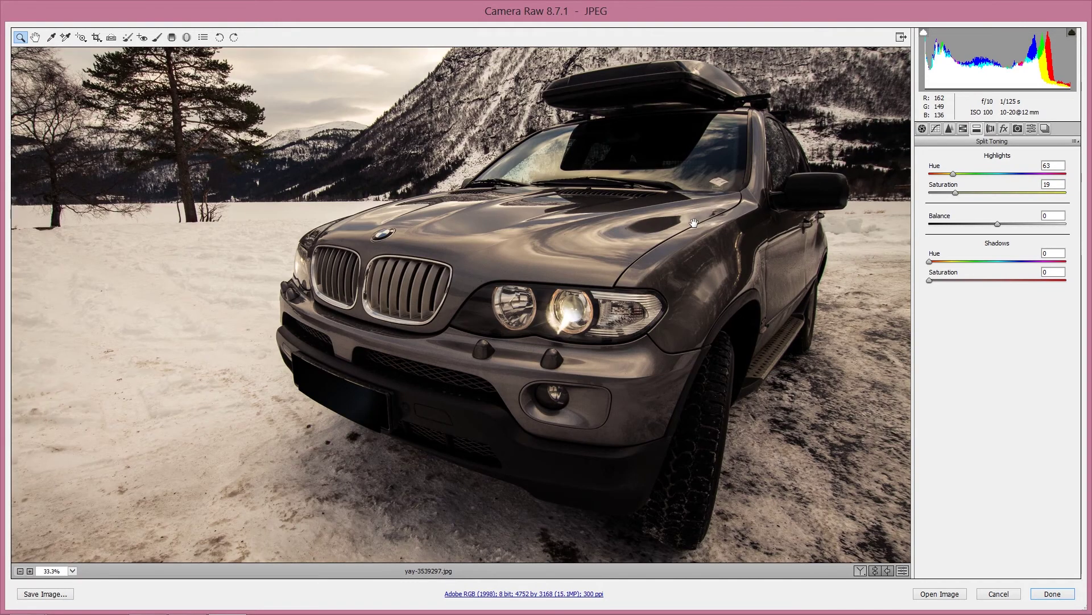
key("ctrl+minus")
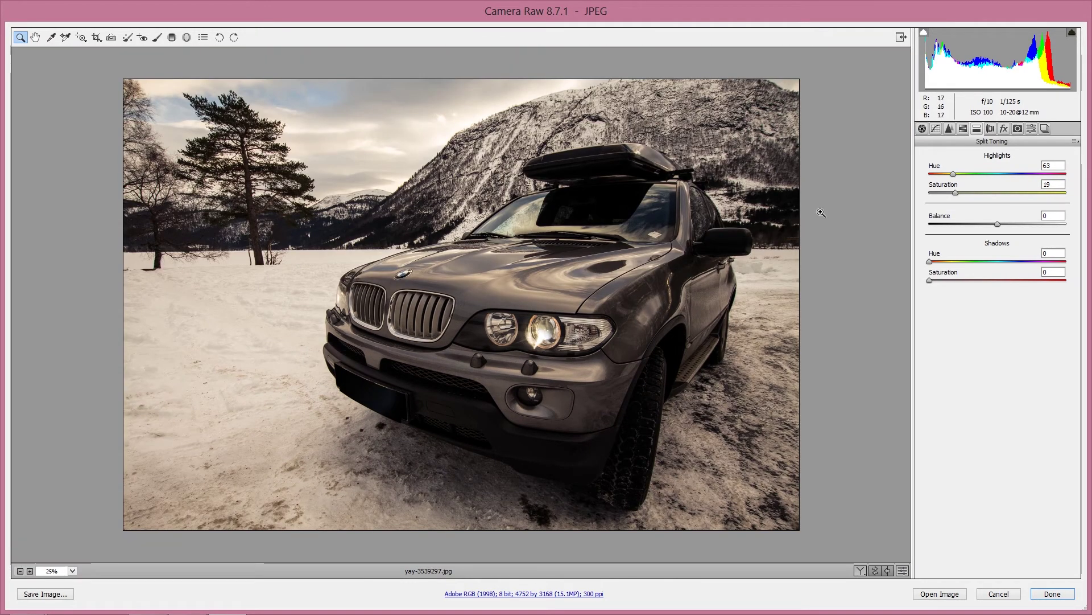
left_click_drag(934, 193, 956, 195)
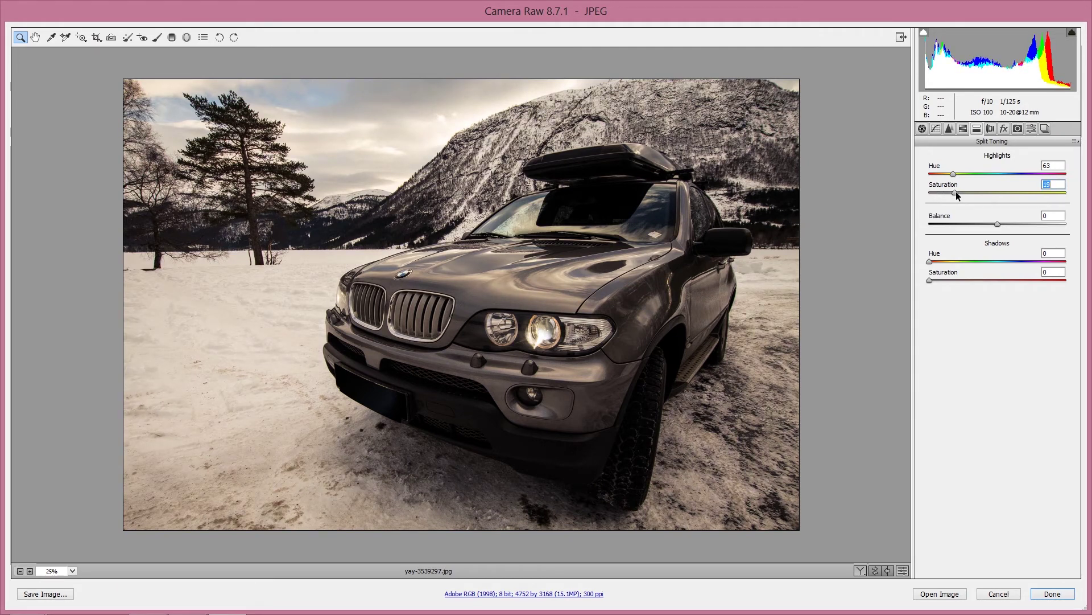
left_click_drag(957, 195, 960, 195)
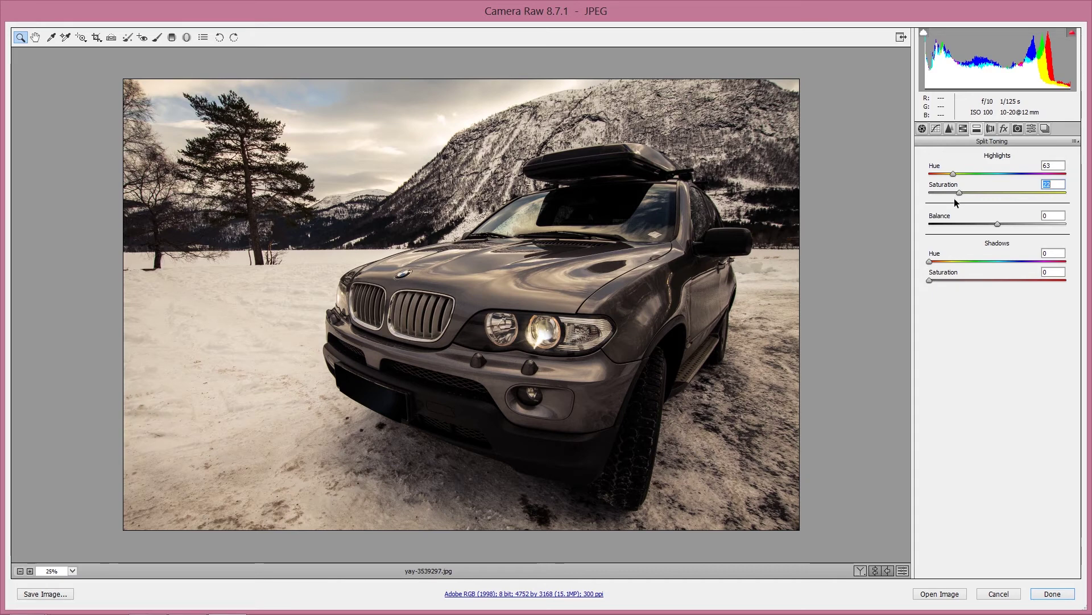
left_click(1036, 224)
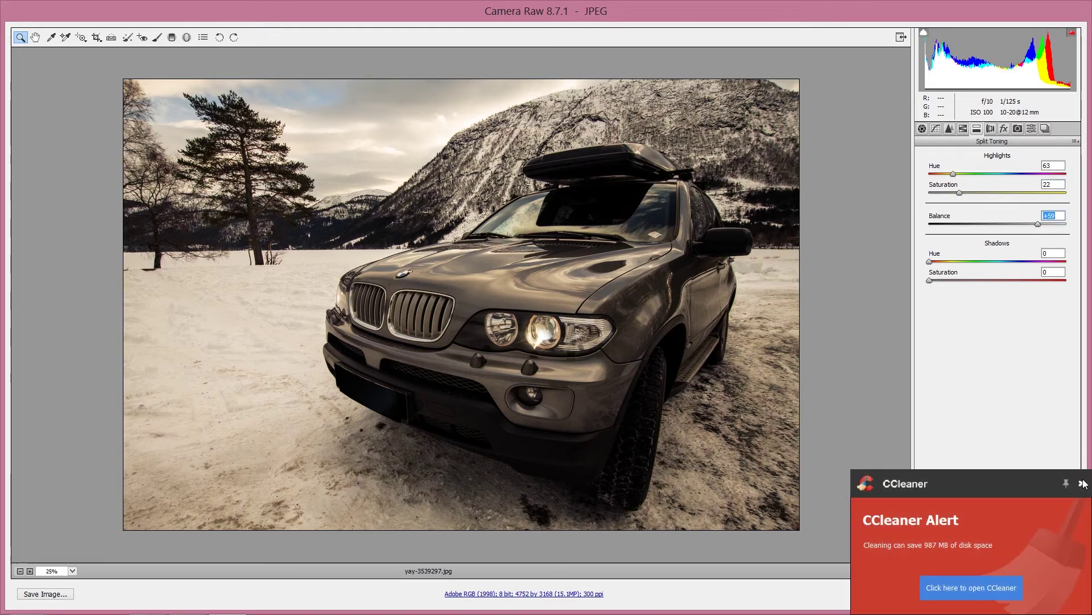
left_click(1082, 483)
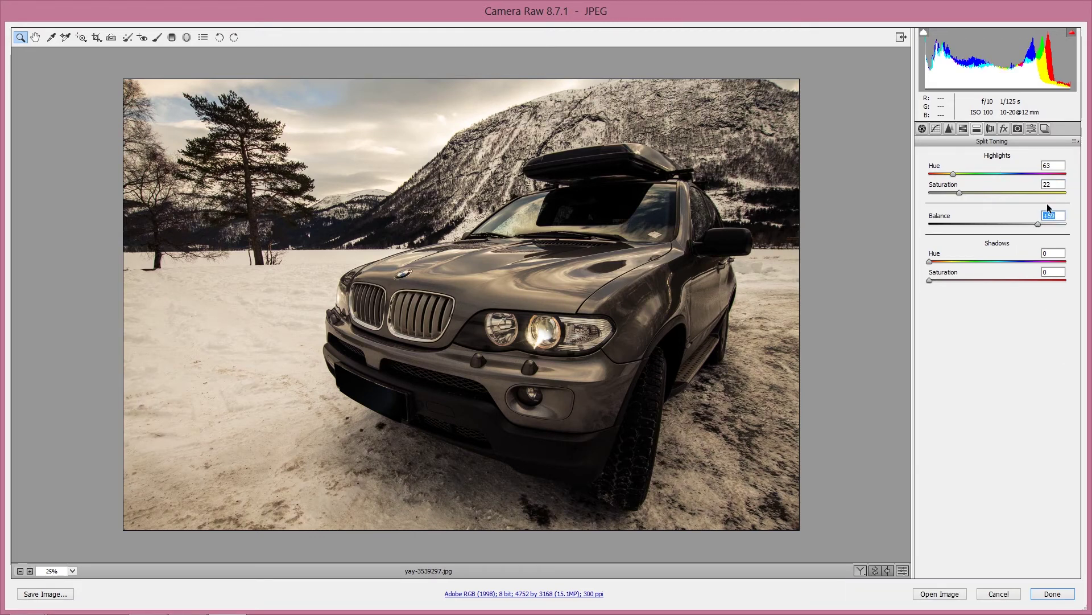
type("0")
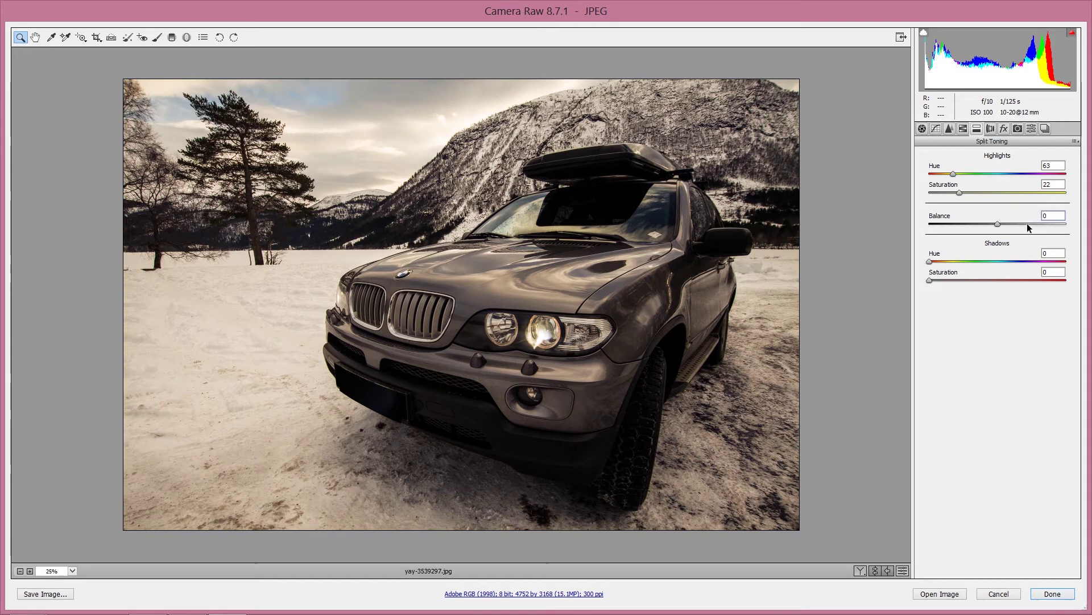
left_click(1027, 223)
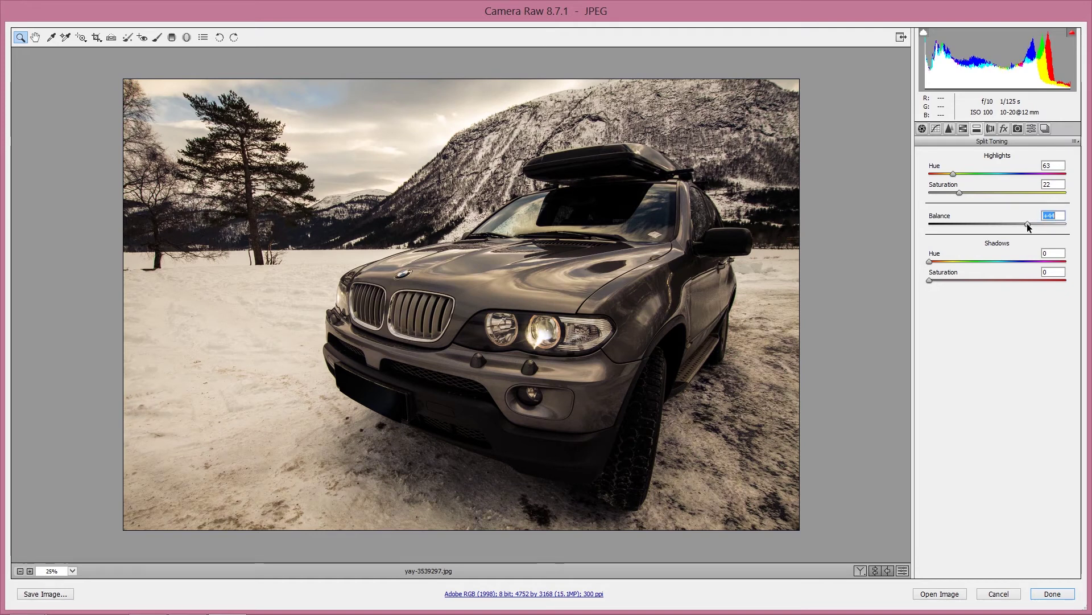
left_click_drag(1026, 223, 957, 222)
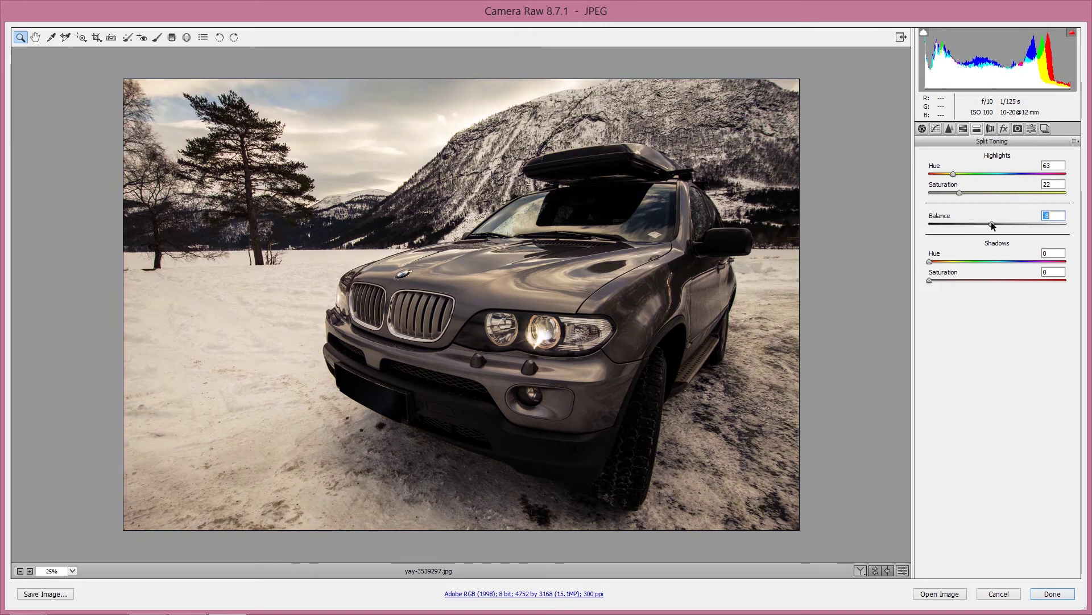
left_click_drag(991, 223, 995, 223)
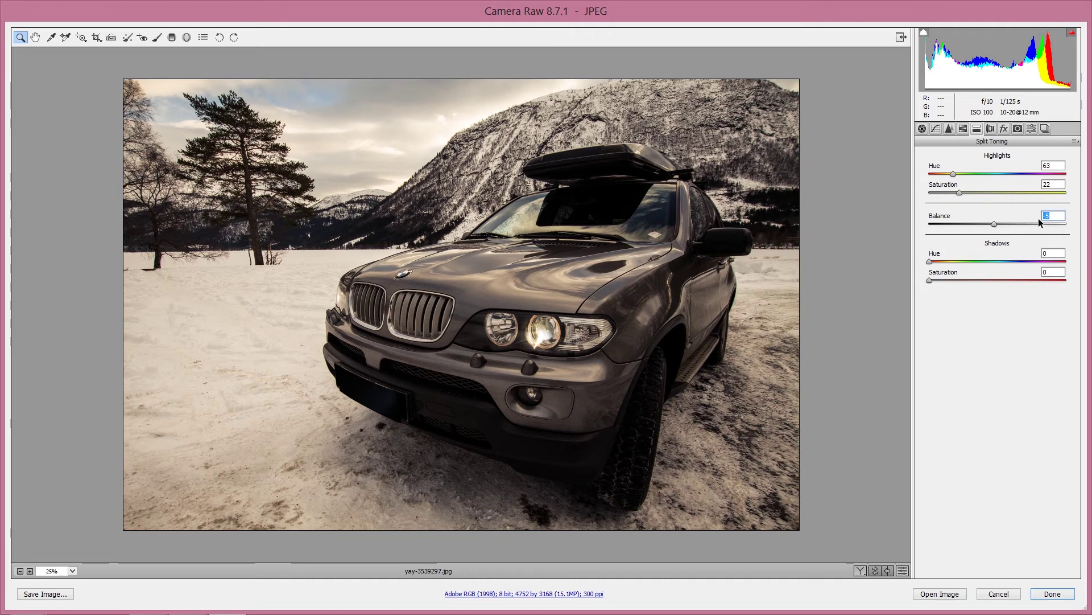
type("0")
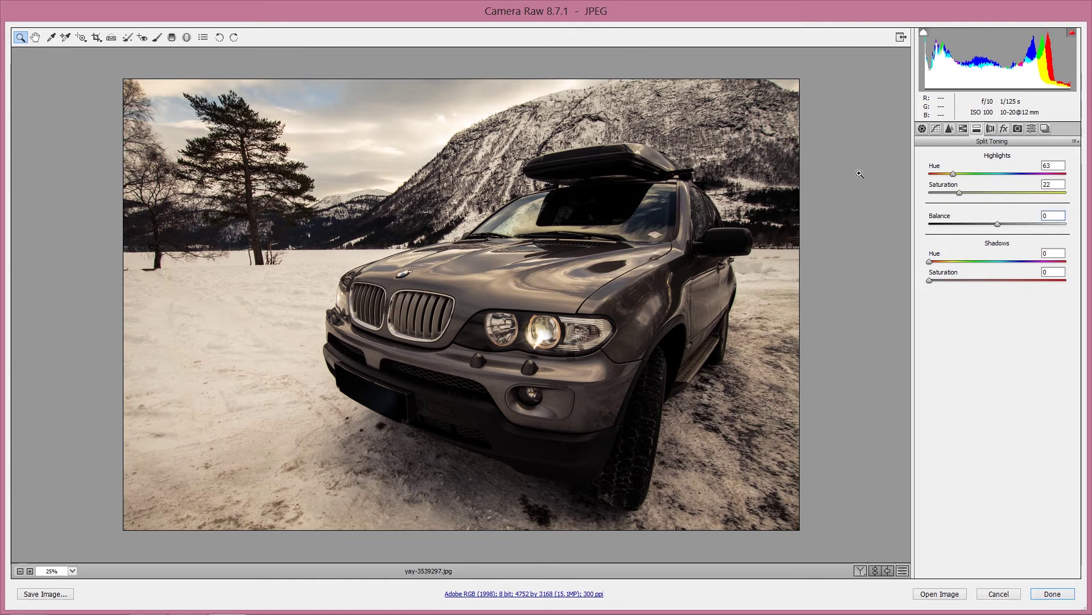
left_click(960, 193)
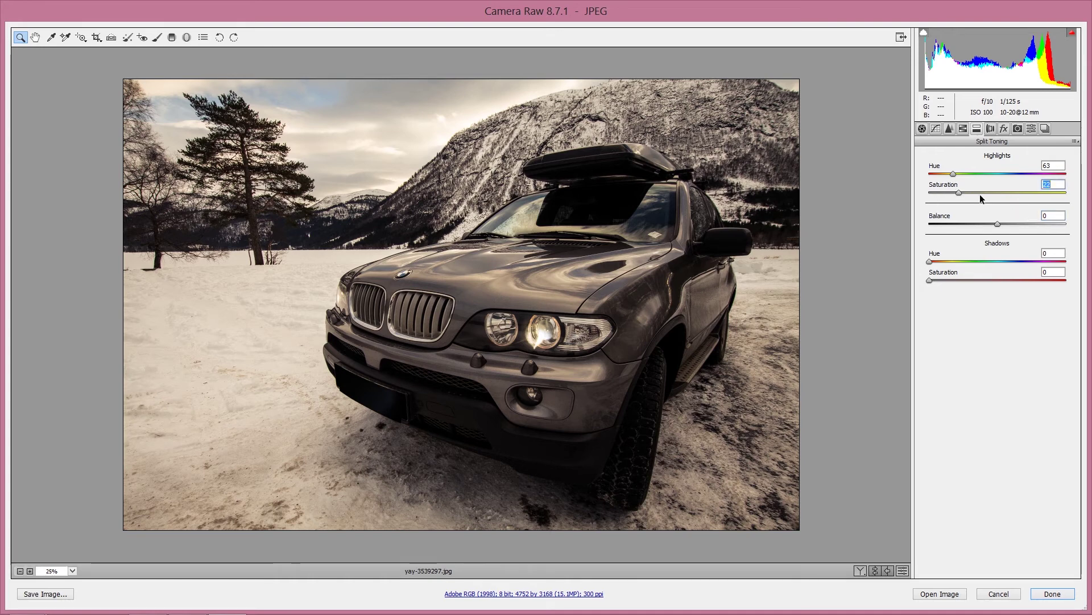
- Set Split Toning Shadows Hue to 216 and Saturation to 20, then bring up Workflow Options
left_click_drag(929, 262, 1010, 262)
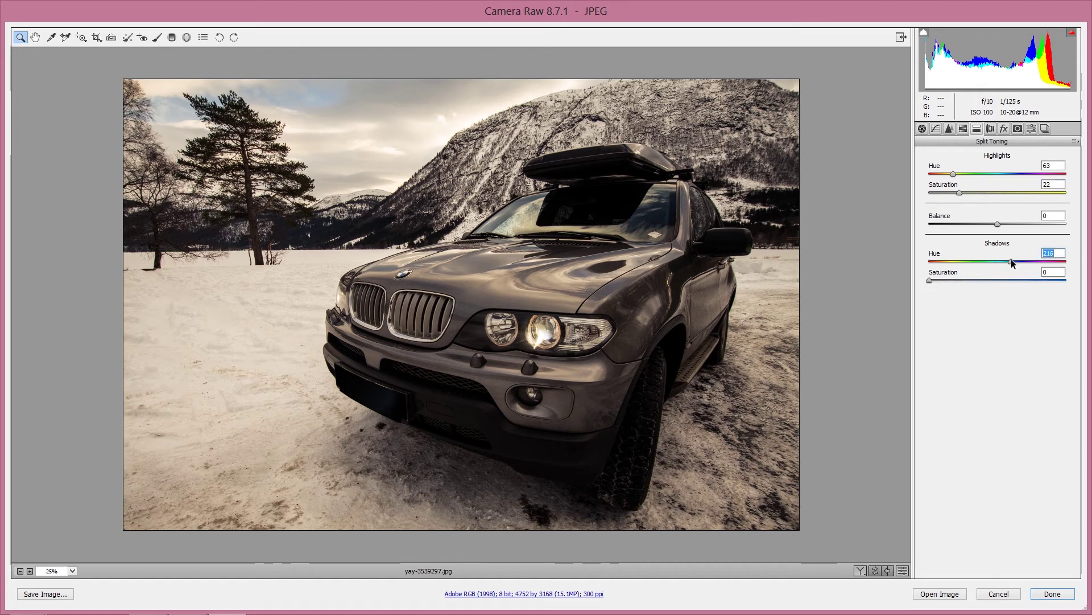
left_click(950, 279)
left_click_drag(951, 280, 954, 279)
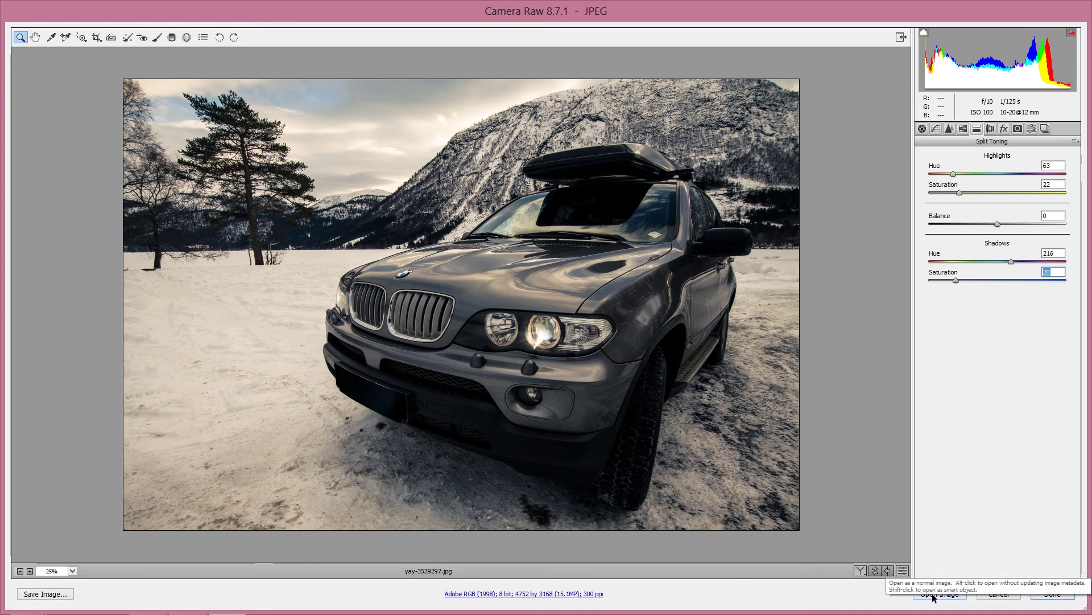
left_click(584, 594)
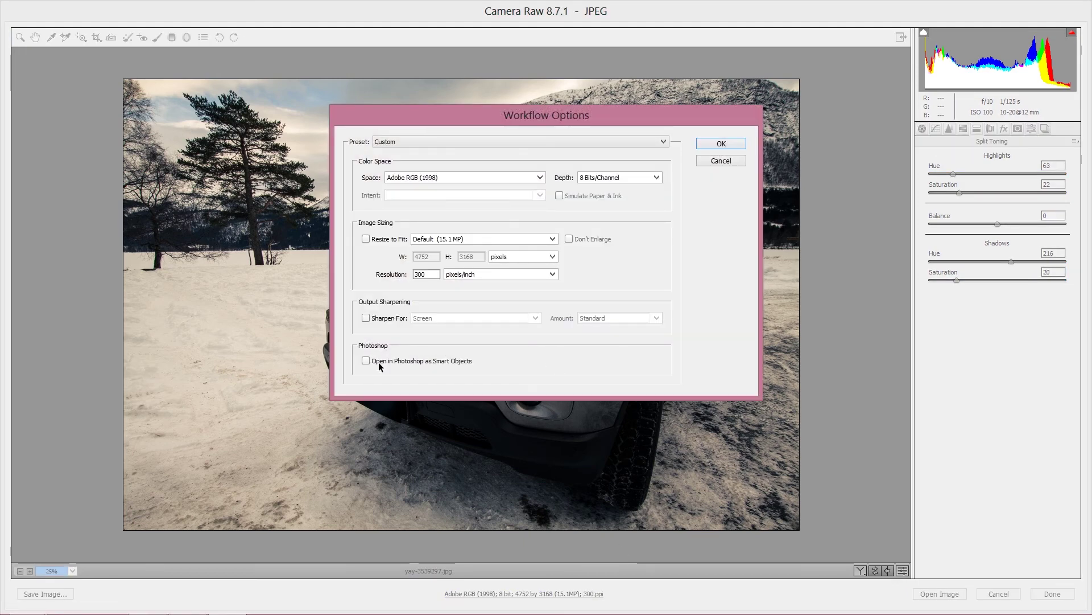
left_click(377, 359)
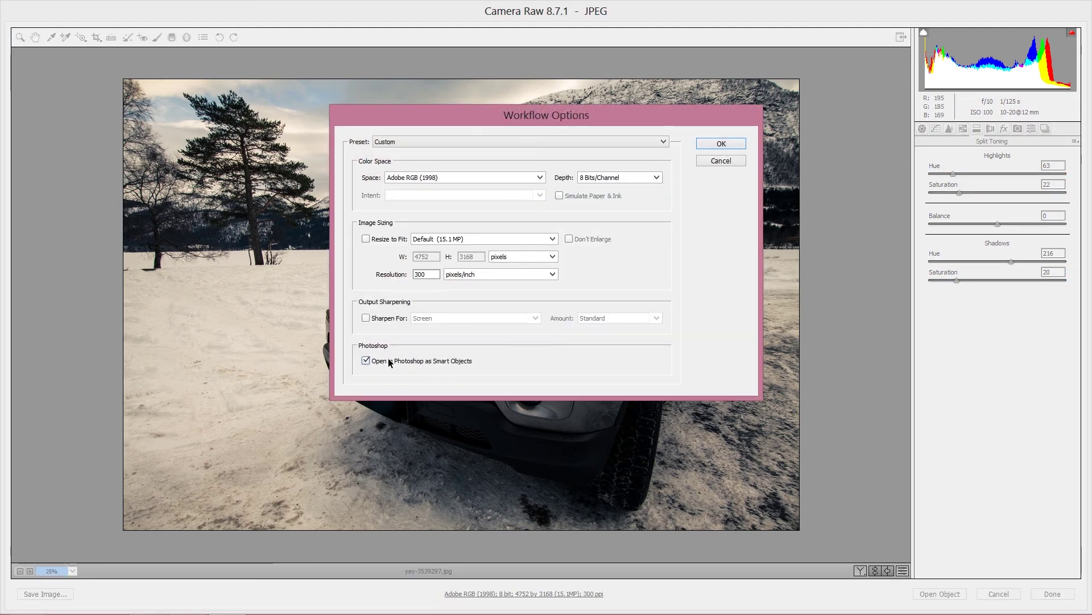
left_click(366, 360)
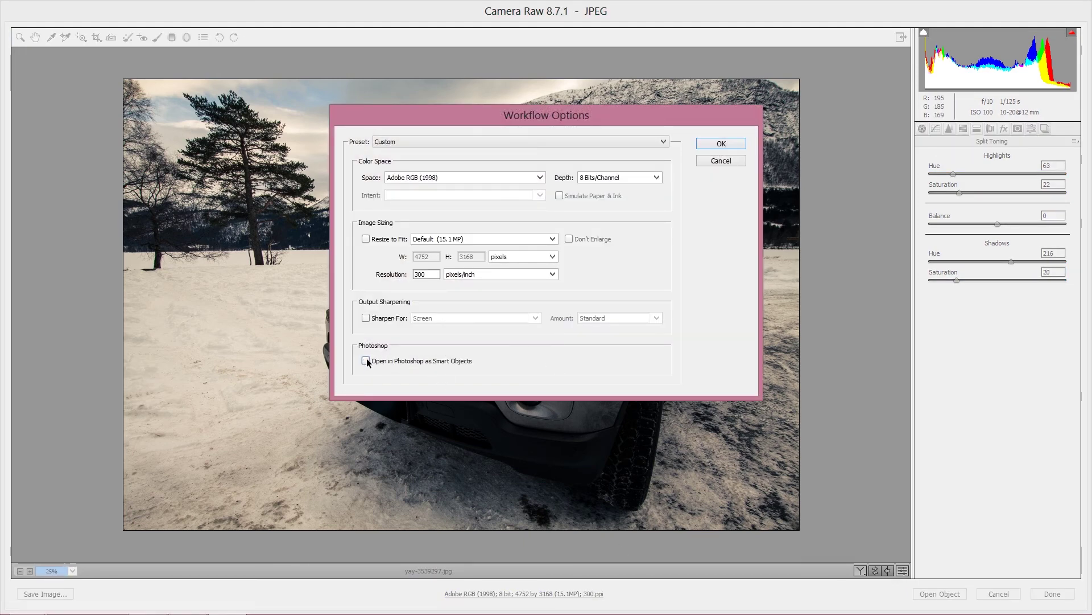
left_click(734, 143)
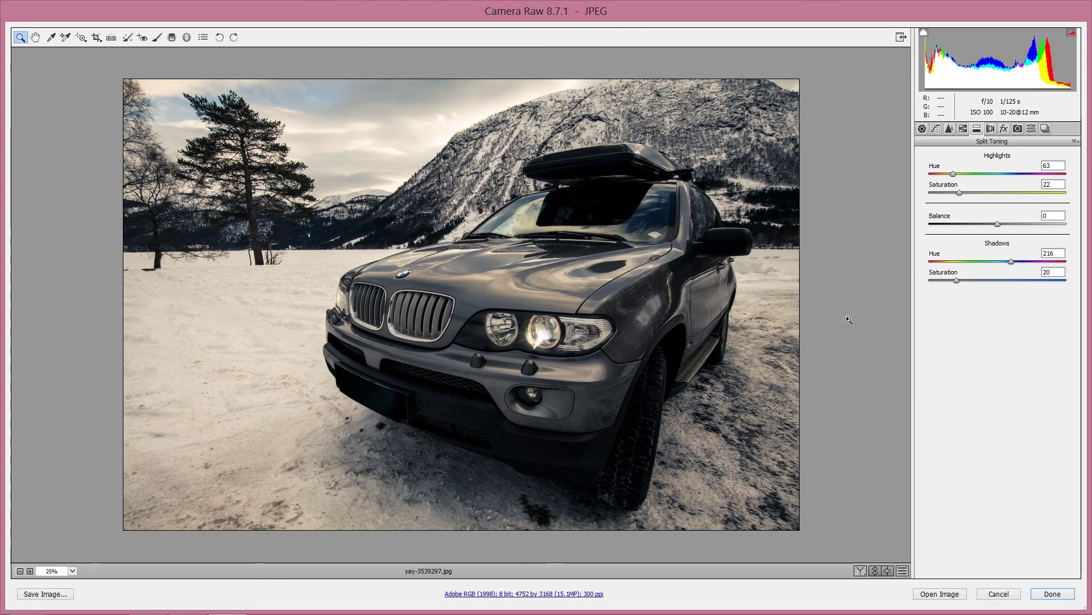
left_click(940, 594)
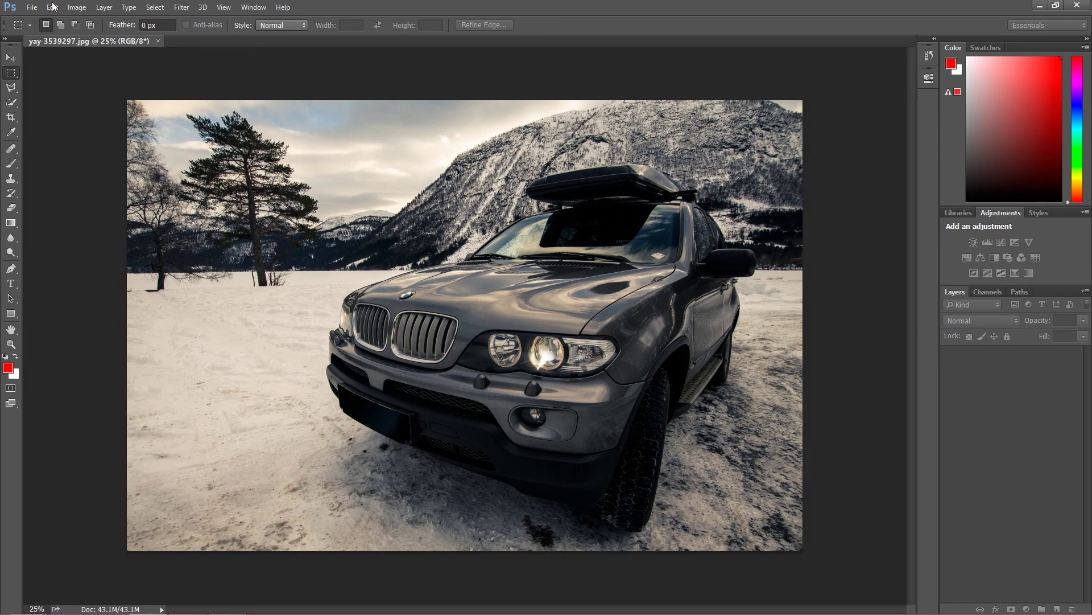
- Open the original photo copy as Layer 1 and hide it to reveal the graded version
left_click(32, 7)
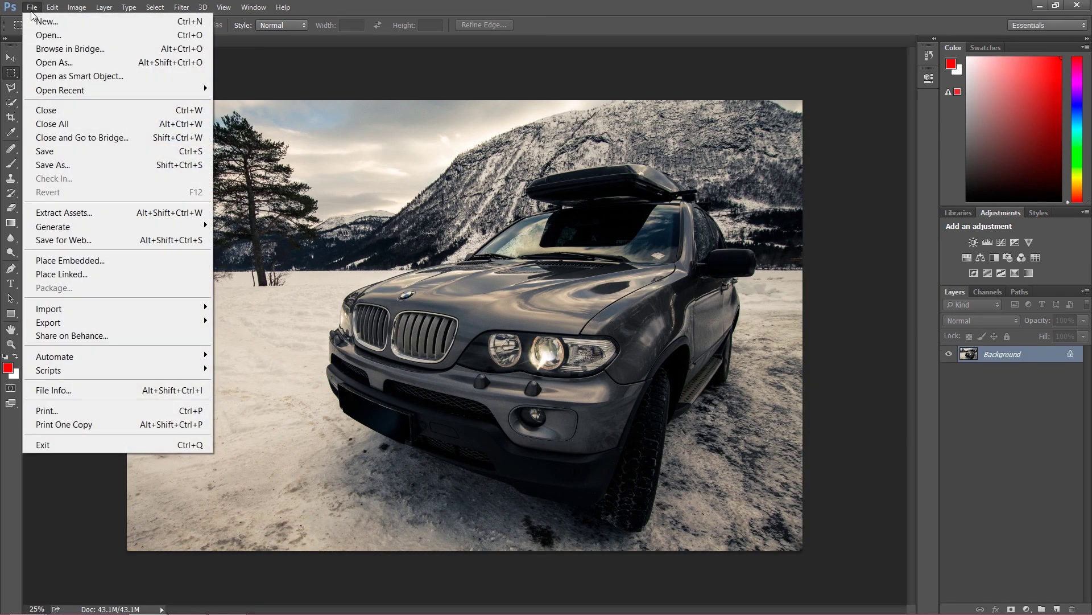
left_click(49, 36)
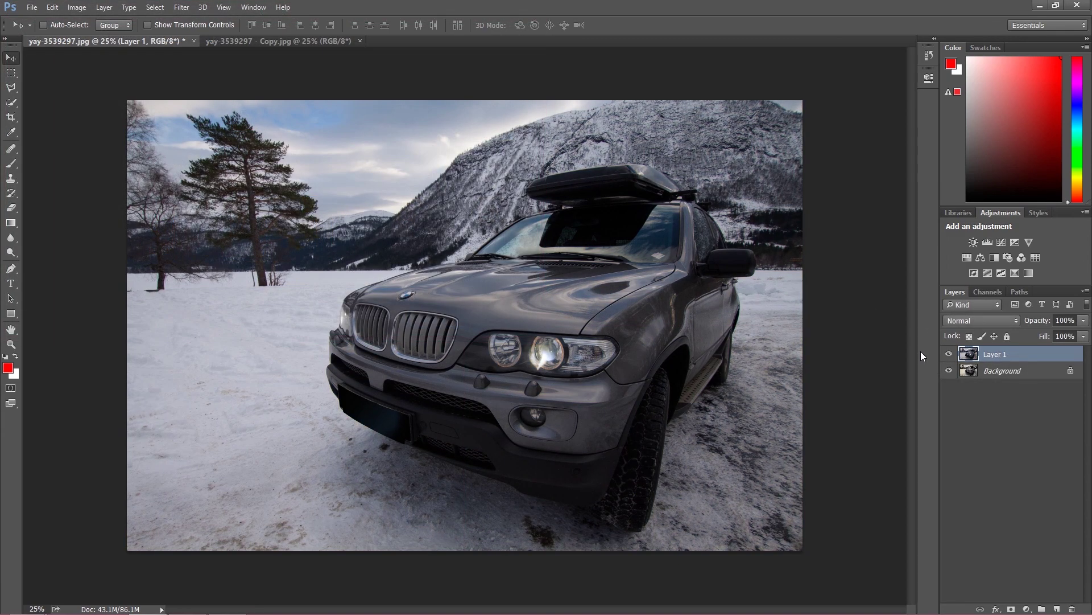
left_click(949, 353)
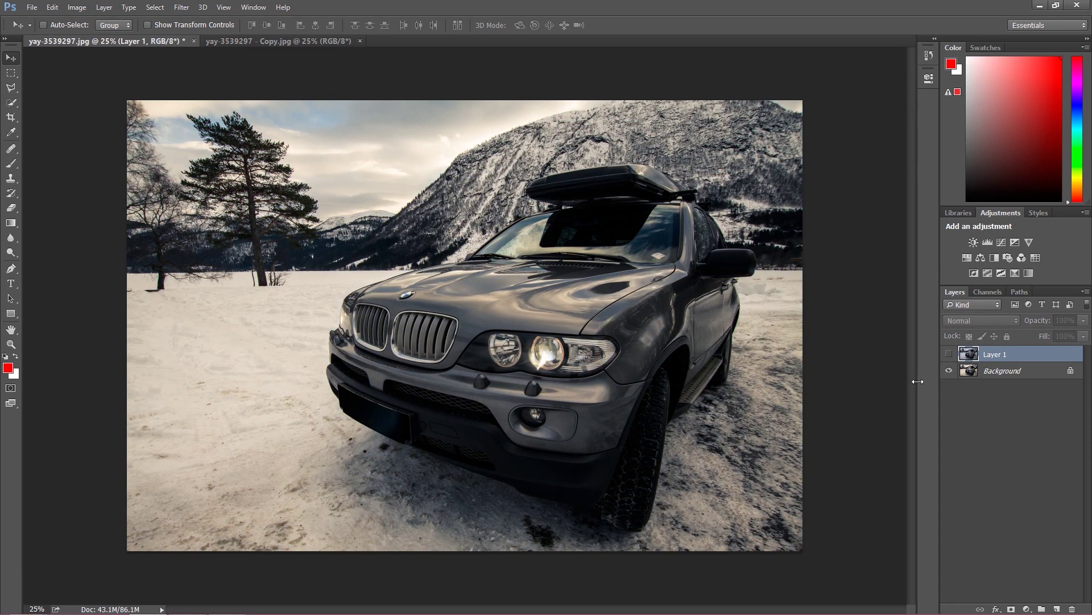